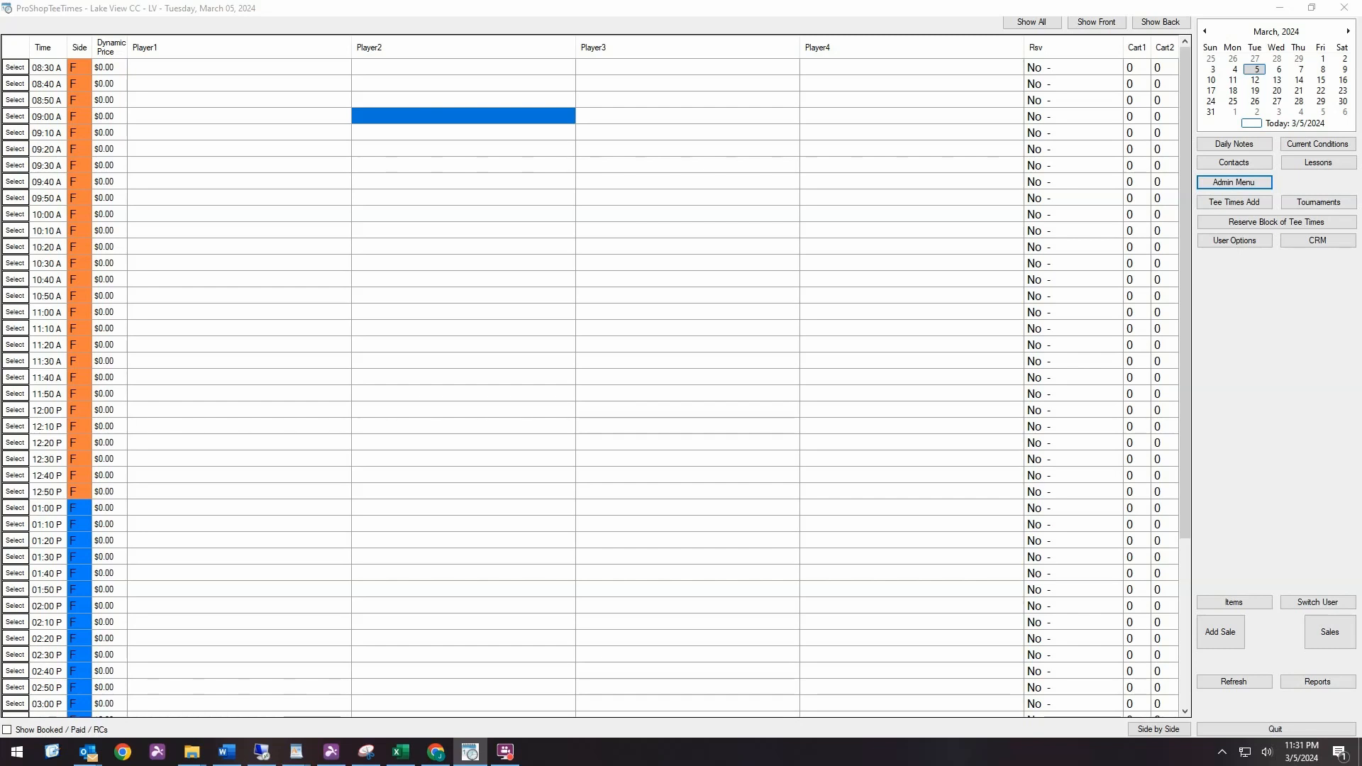
Open the inventory count and generate a count sheet for only the Balls item group
left_click(1222, 178)
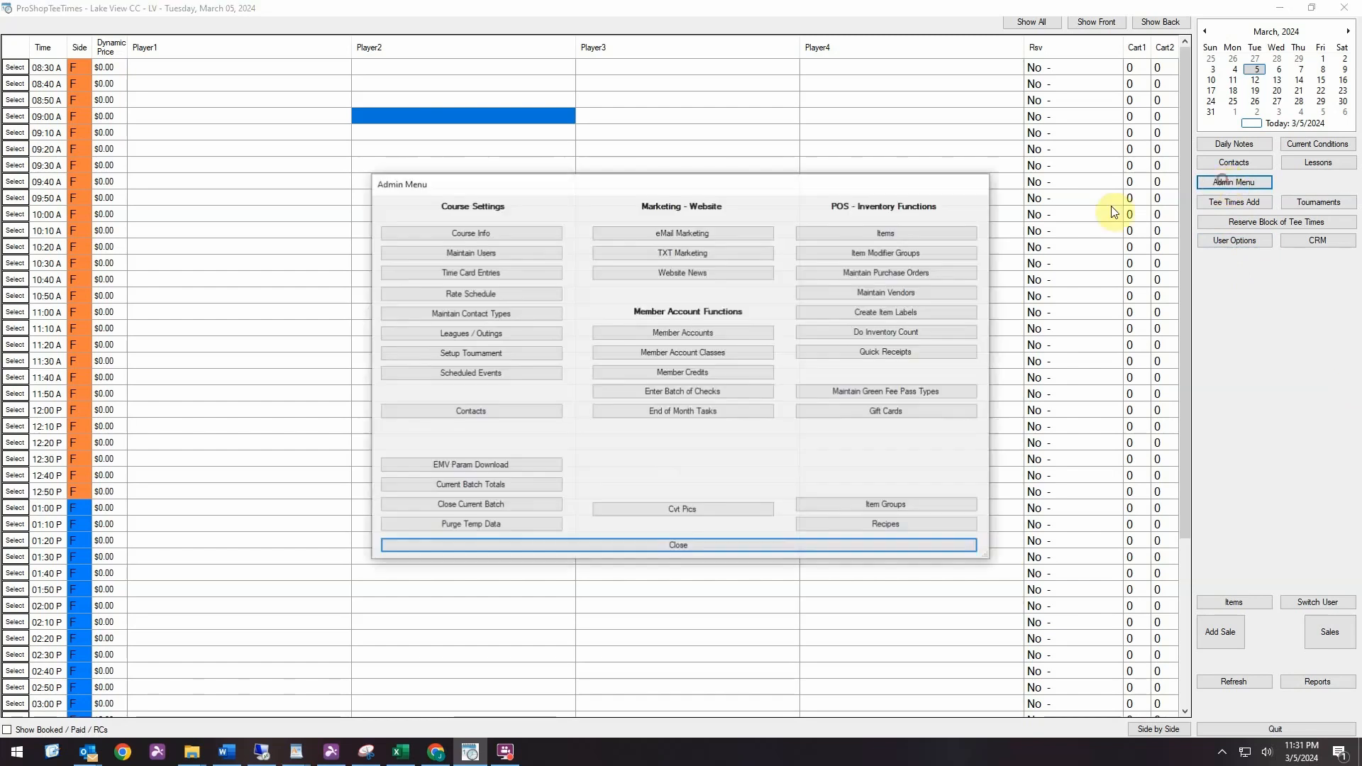
left_click(888, 334)
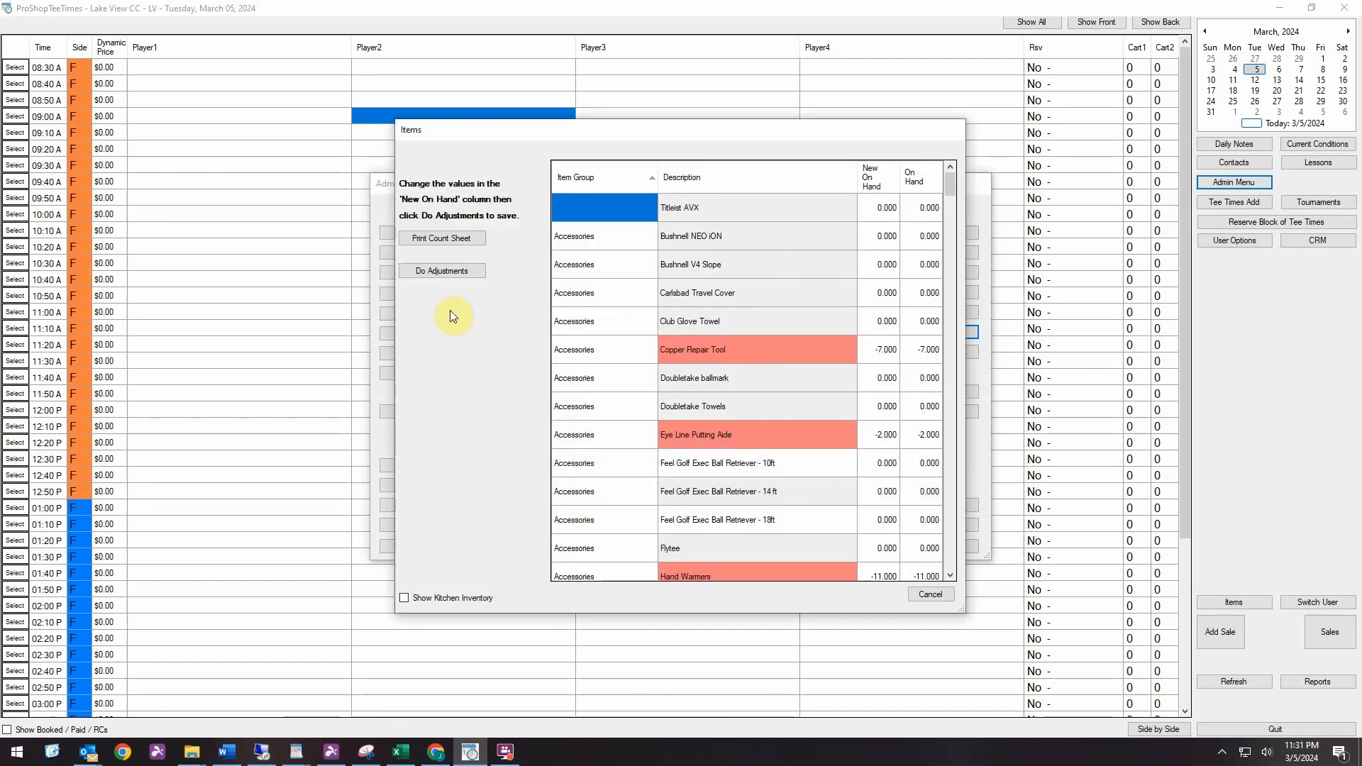
left_click(458, 238)
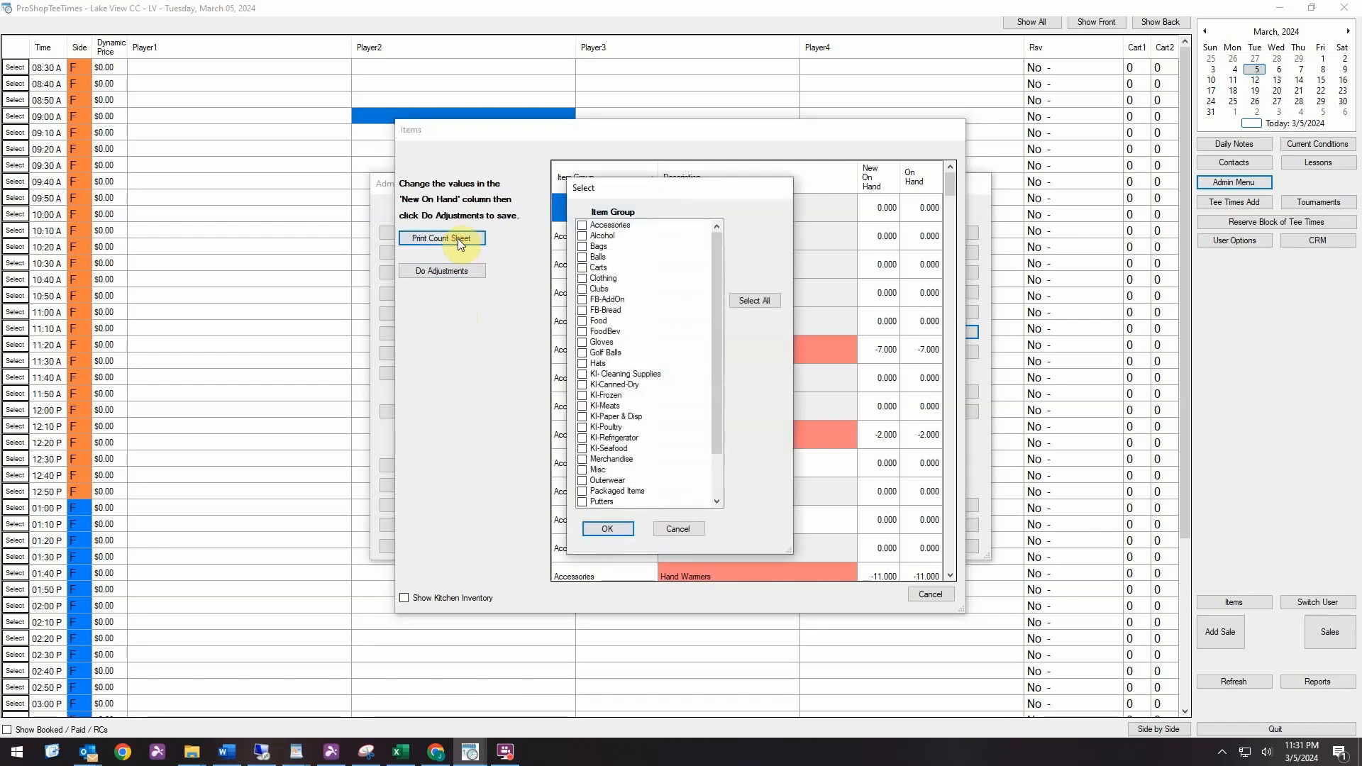
left_click(582, 257)
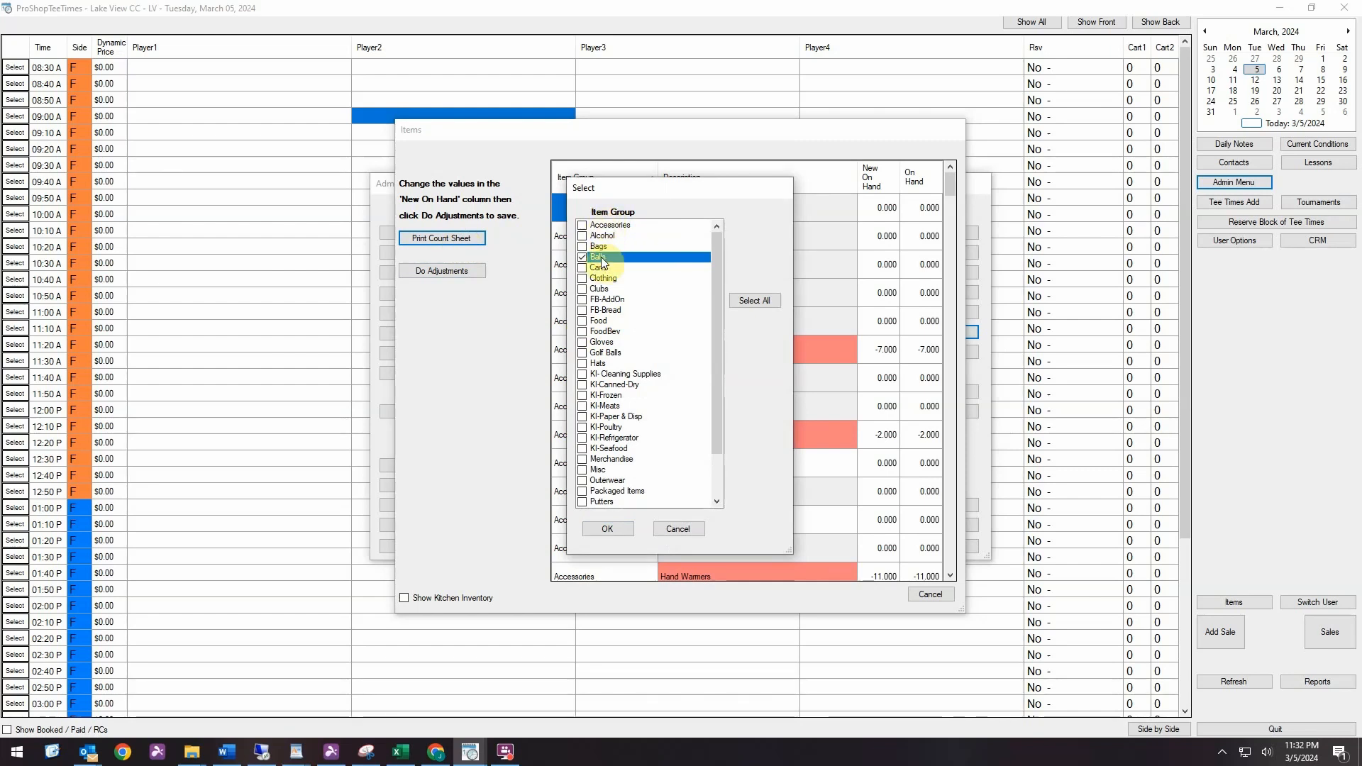
left_click(583, 342)
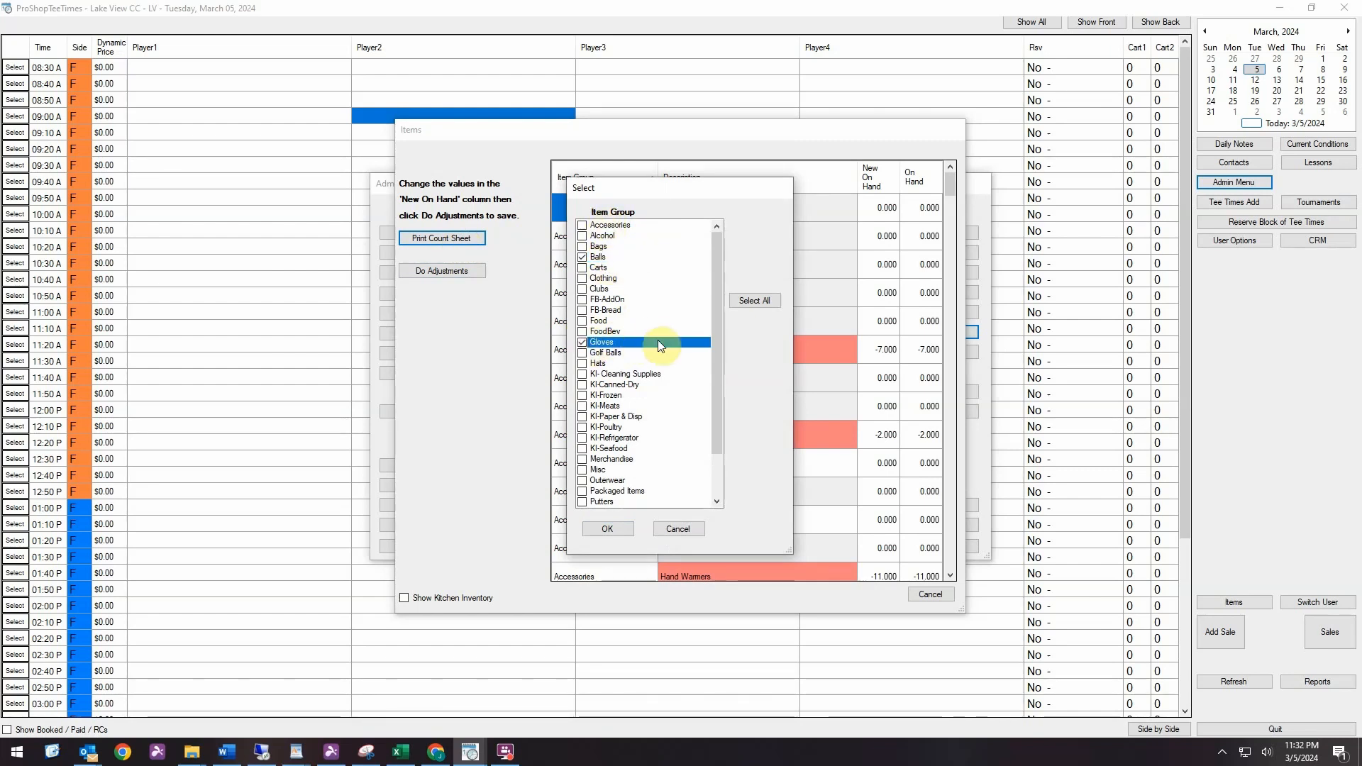
left_click(583, 343)
left_click(601, 530)
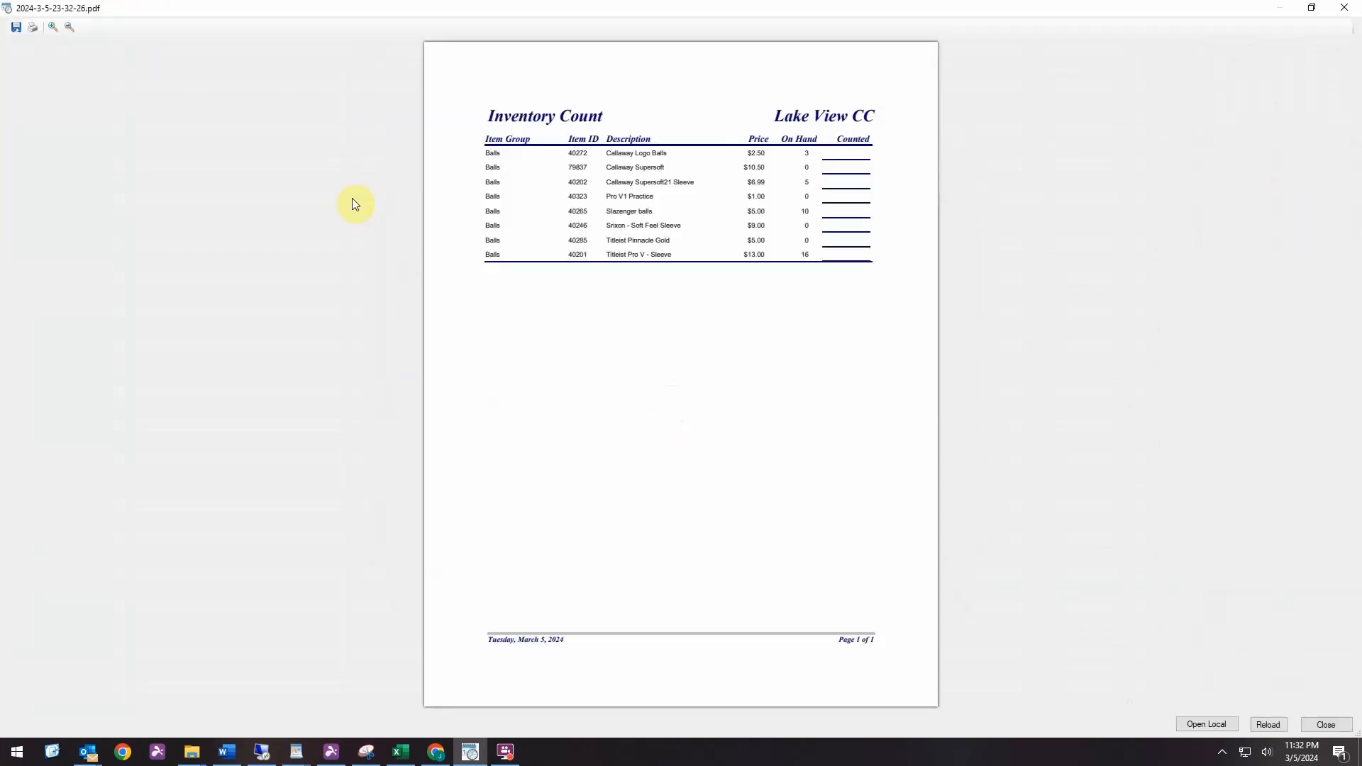
Examine the on-hand quantities and blank Counted column on the Balls count sheet, and close the report
left_click(50, 30)
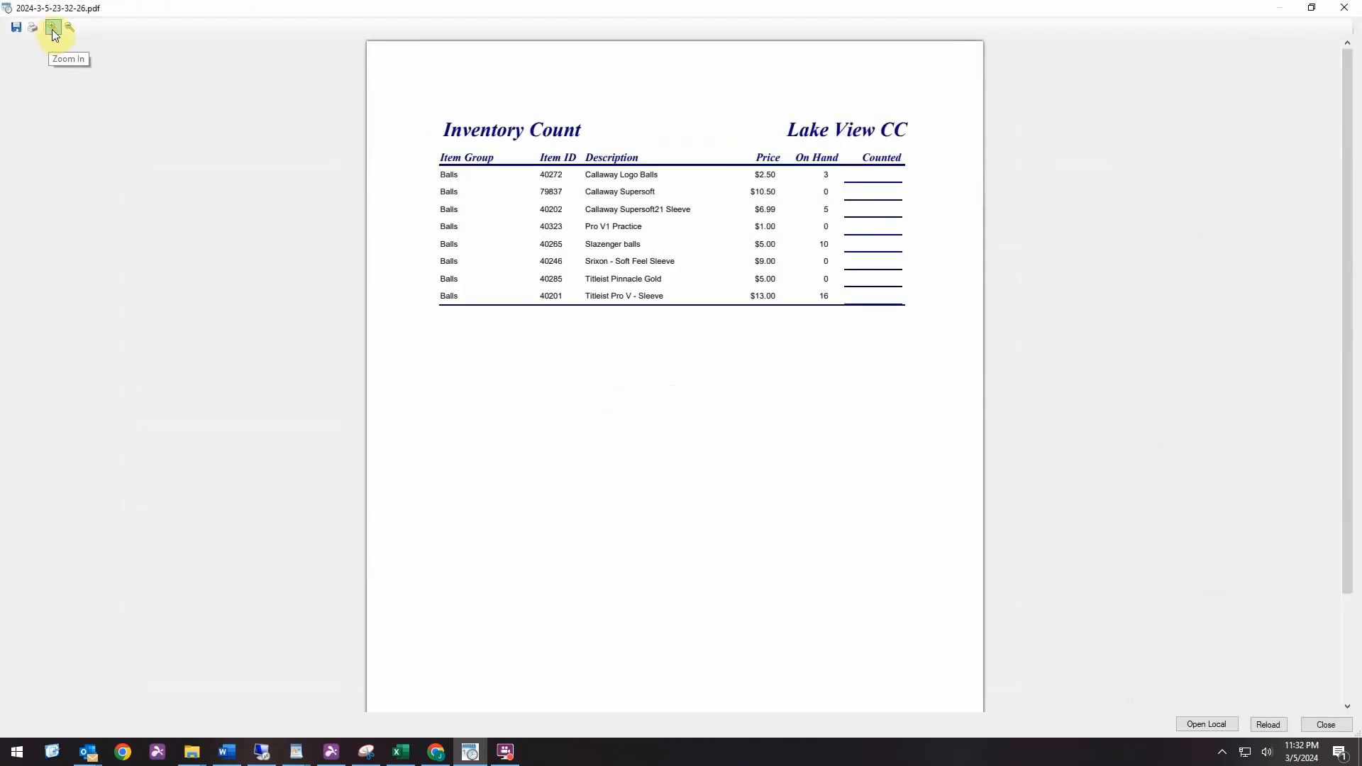
left_click(51, 30)
left_click(53, 31)
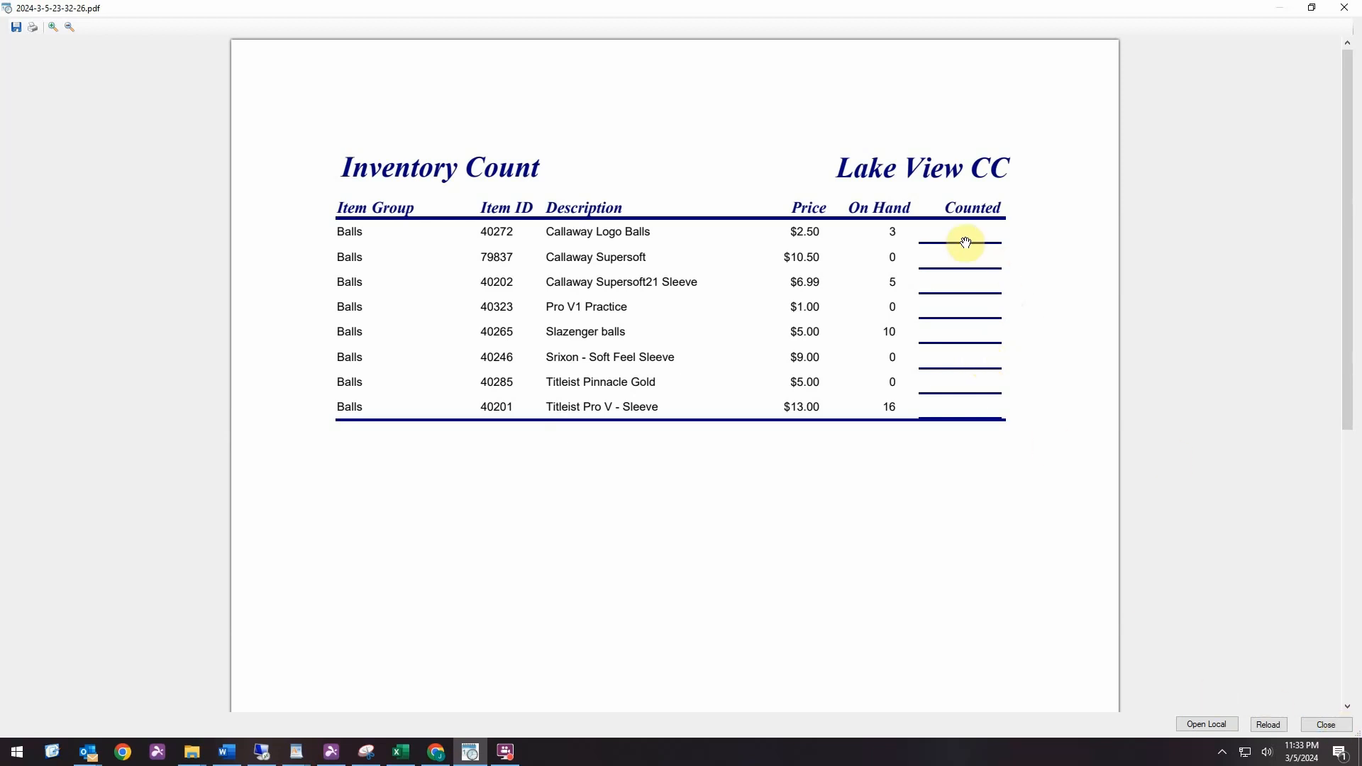
left_click(1325, 722)
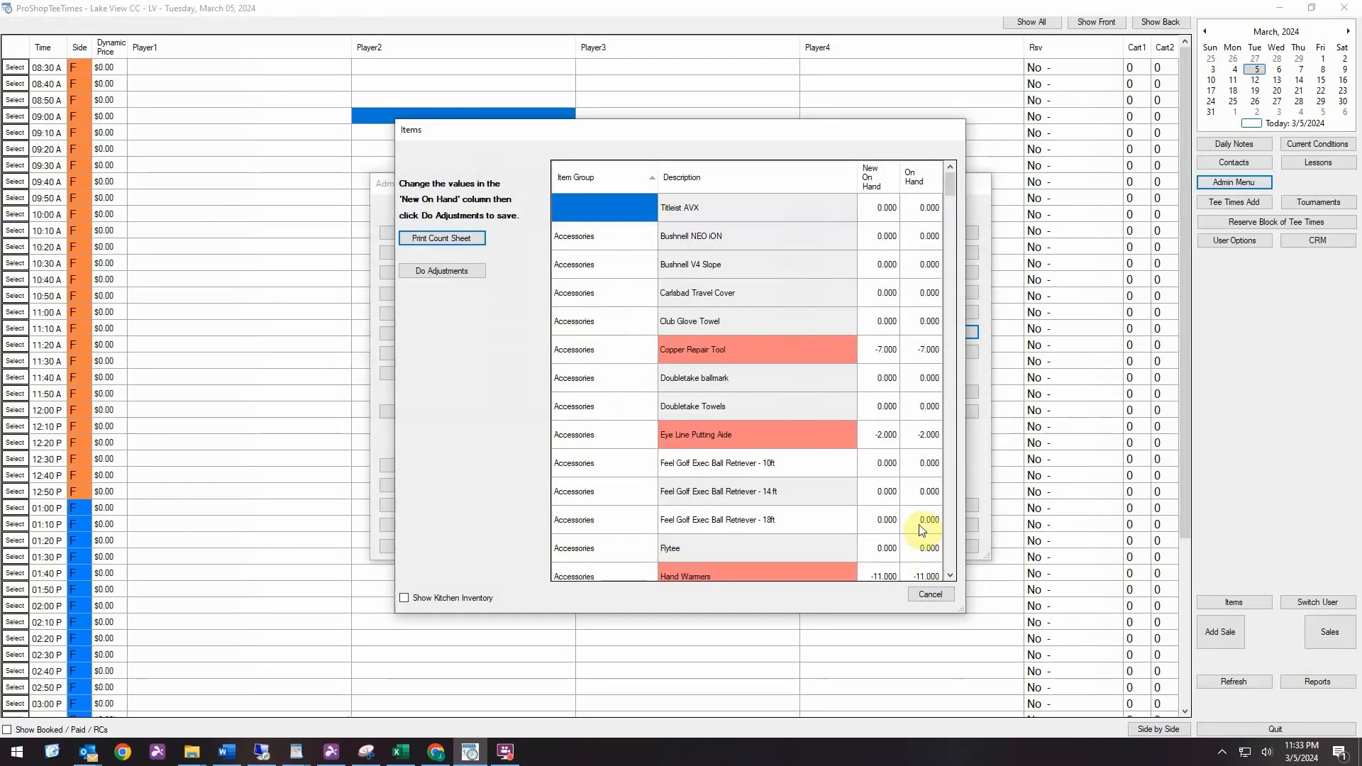
Set the new on-hand count to 5 for Callaway Logo Balls and 11 for Slazenger balls
left_click_drag(950, 182, 954, 270)
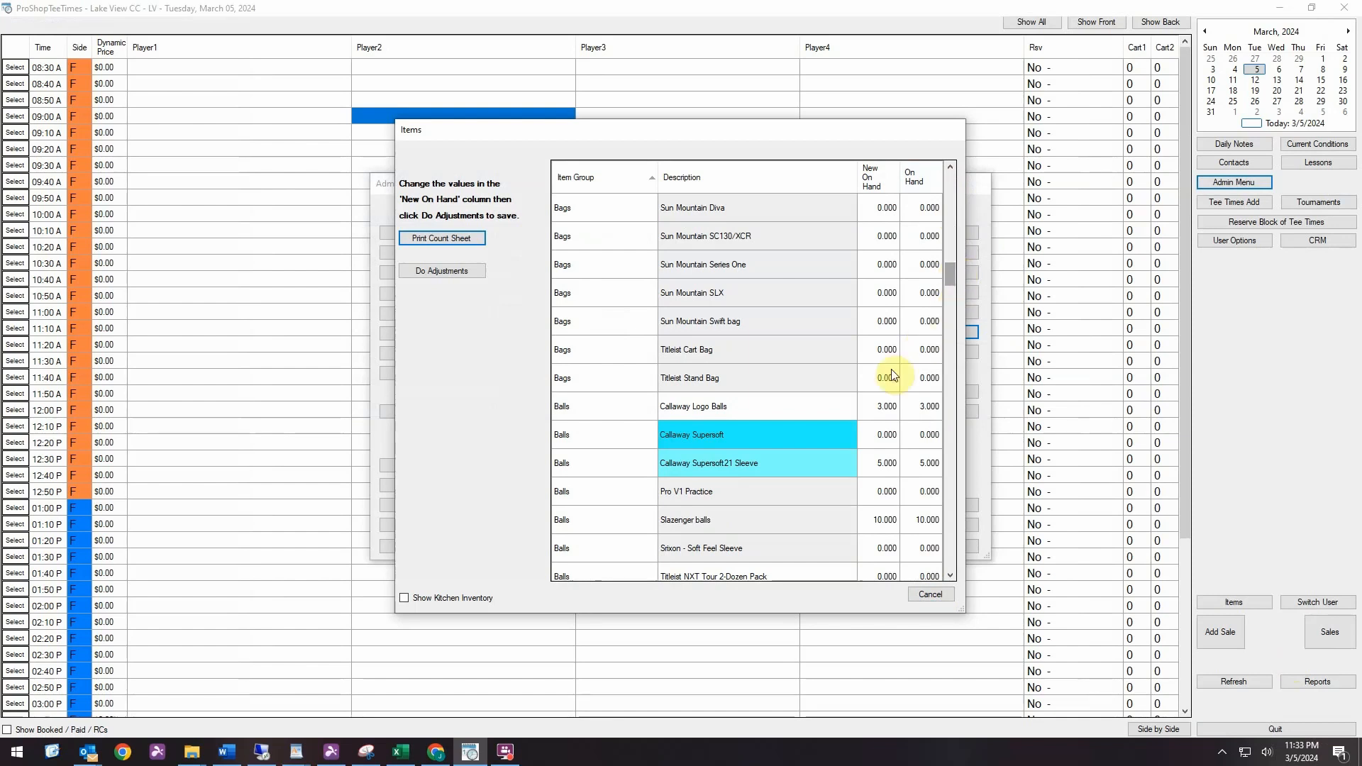
left_click(883, 410)
type("5")
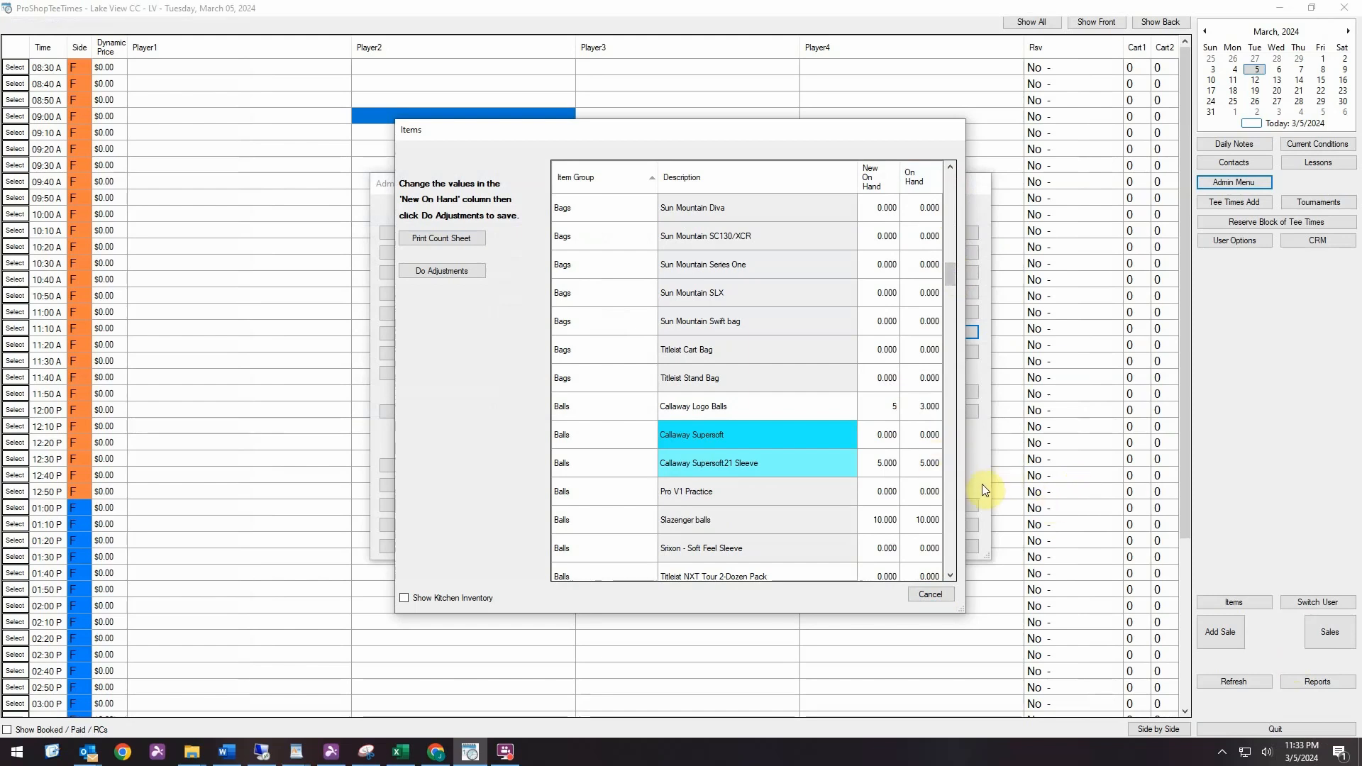
left_click(887, 521)
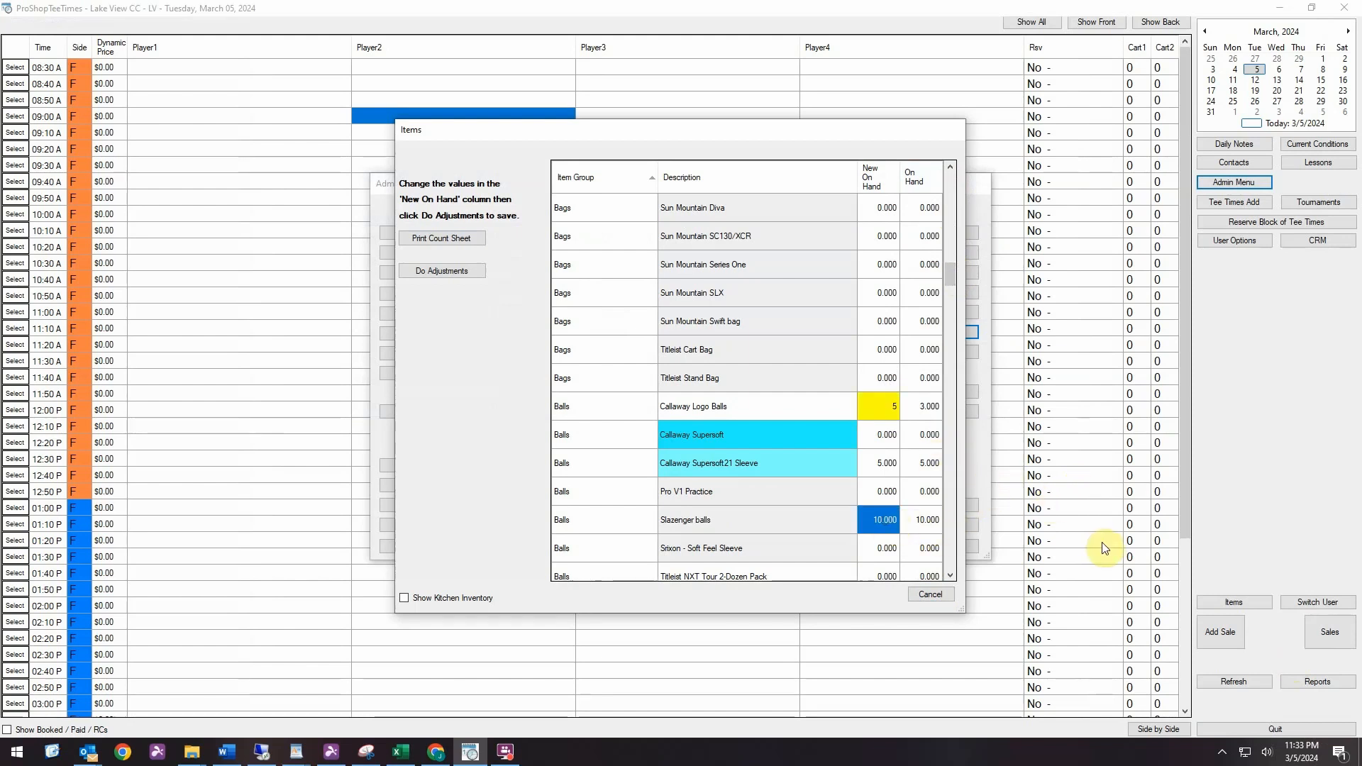
type("11")
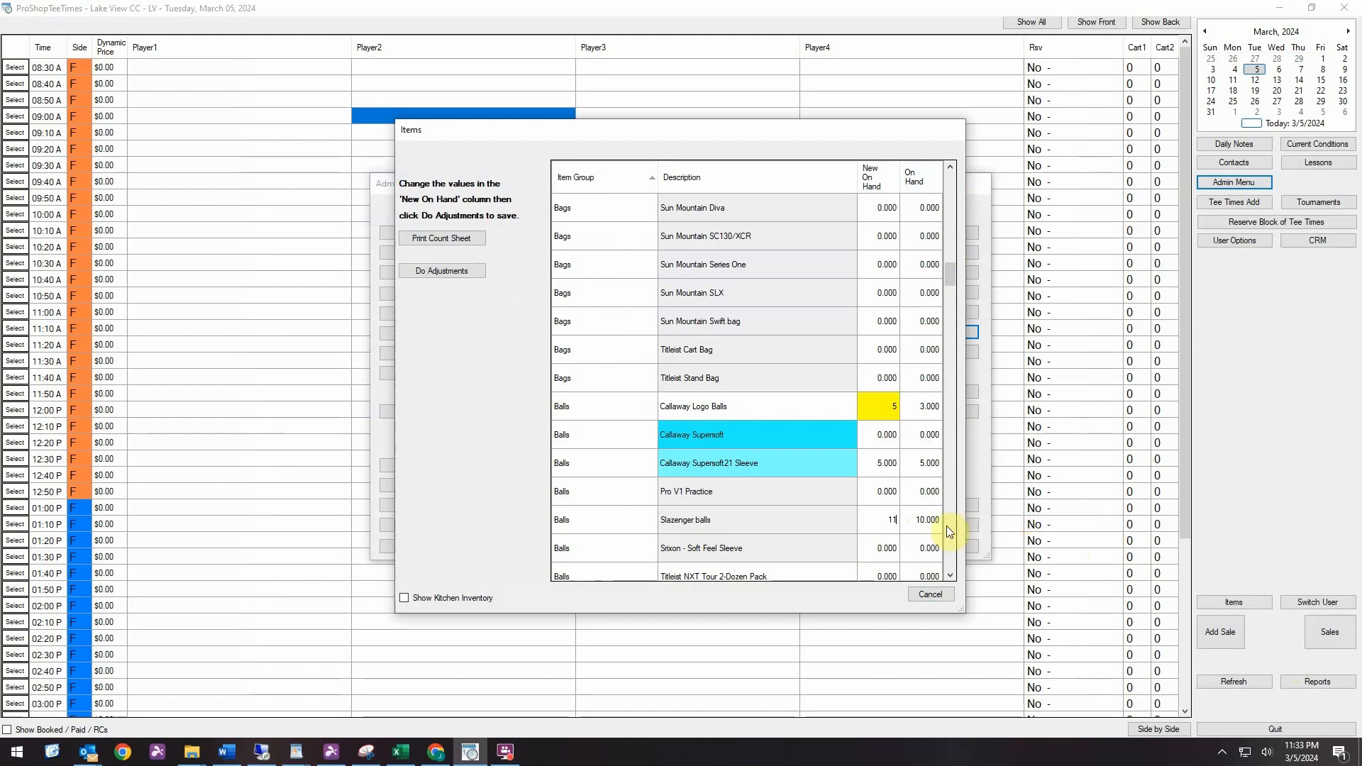
left_click(886, 548)
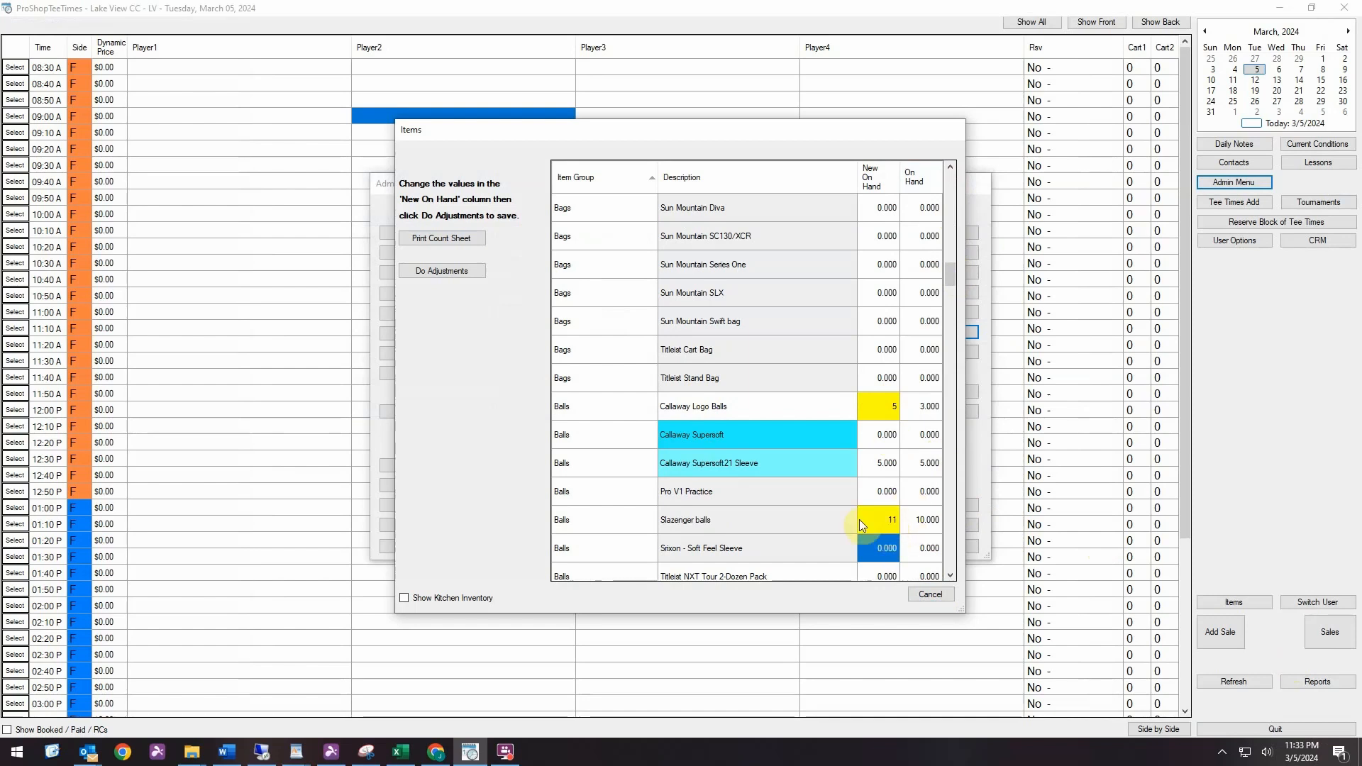
Set the new on-hand count of Titleist Pro V - Sleeve to 0
left_click(950, 575)
left_click(950, 574)
left_click(950, 575)
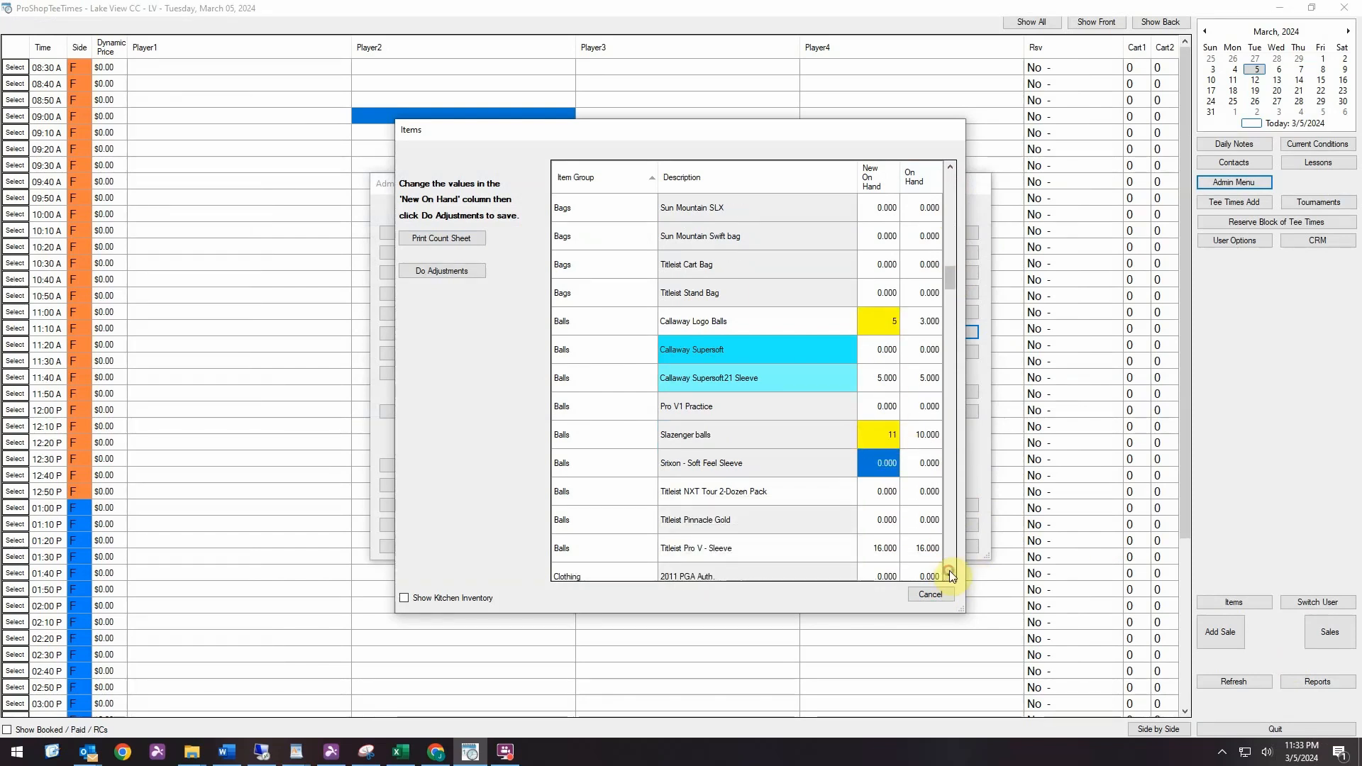
left_click(880, 548)
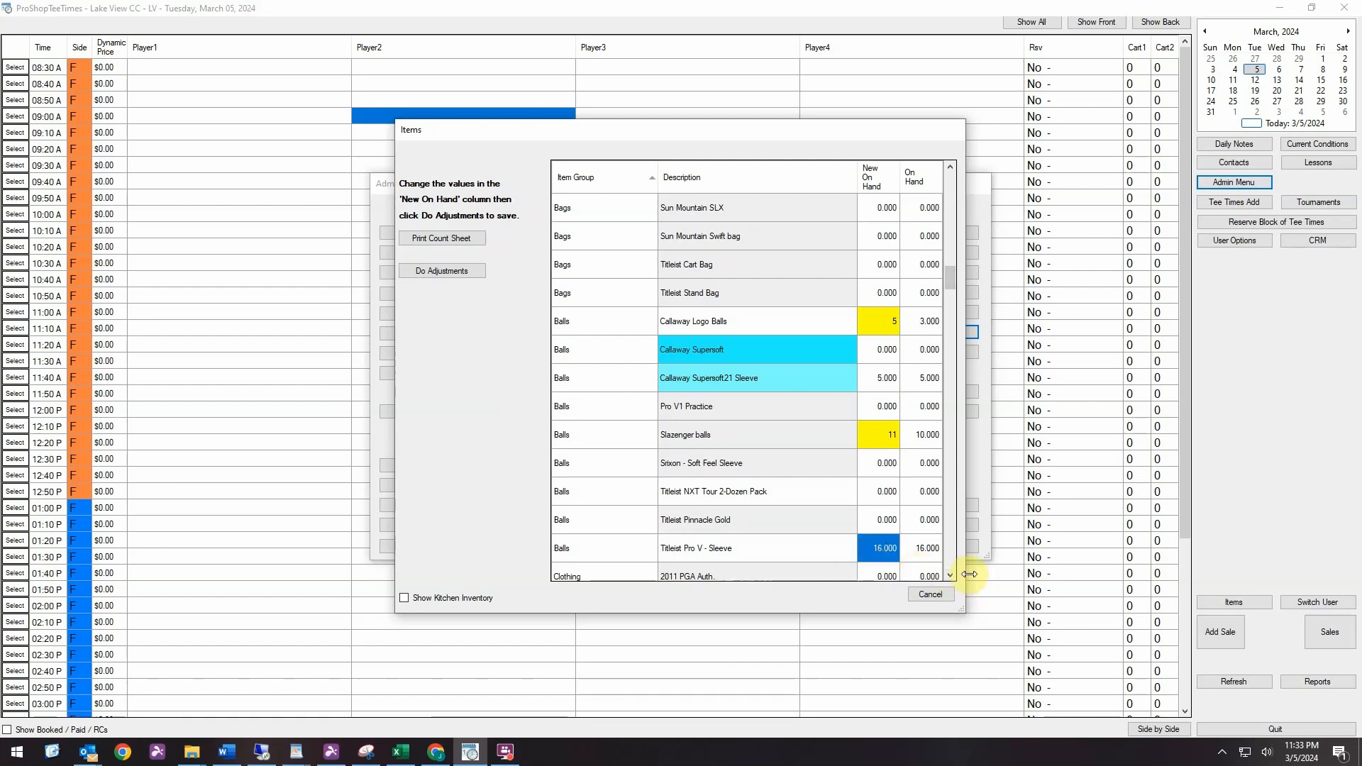
type("0")
left_click(952, 570)
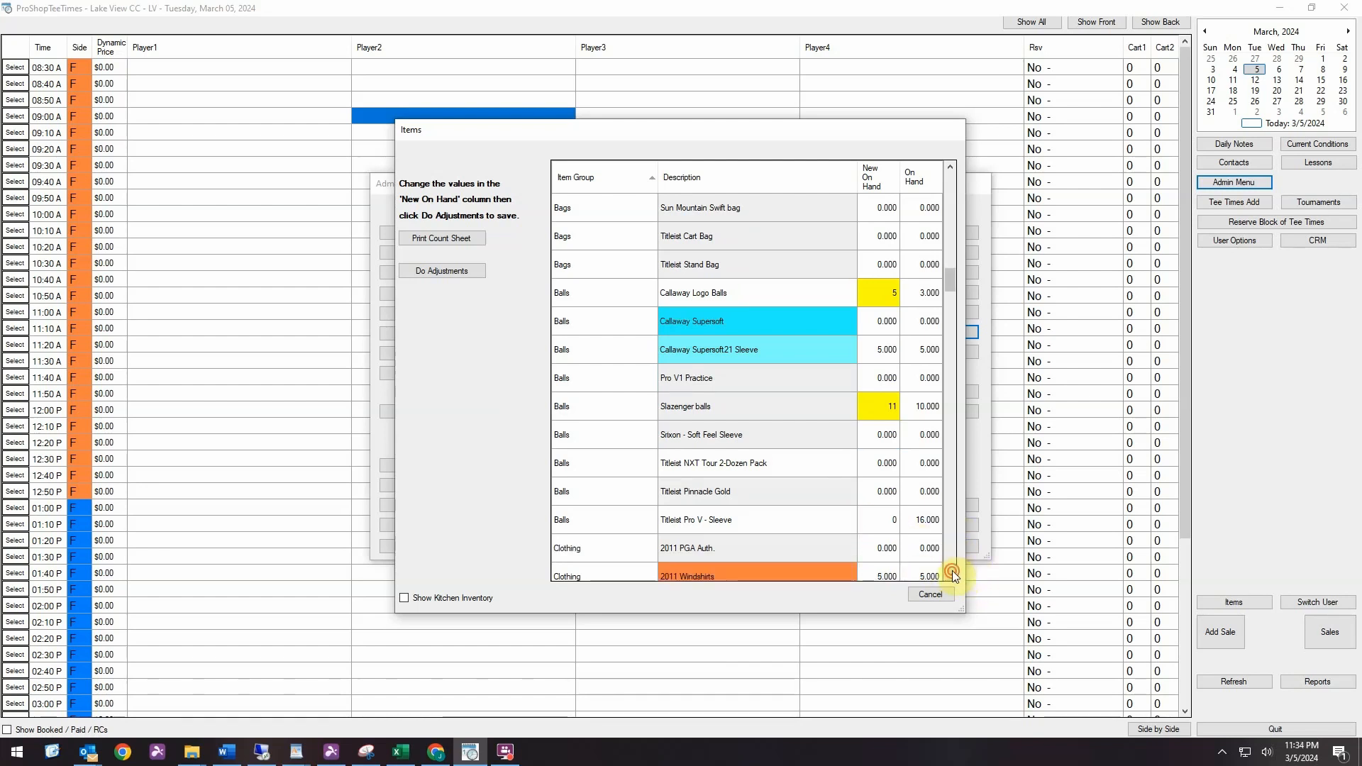
left_click(952, 570)
left_click(952, 570)
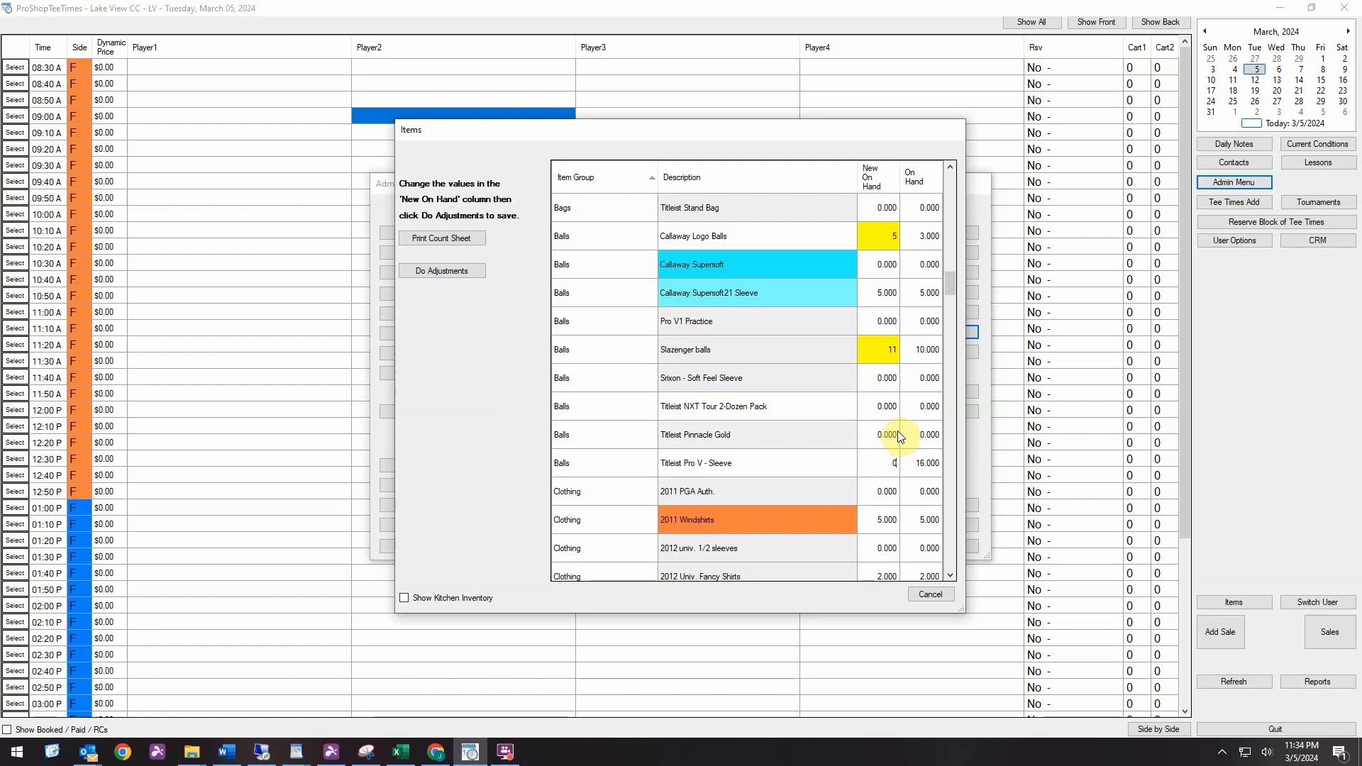
left_click(876, 323)
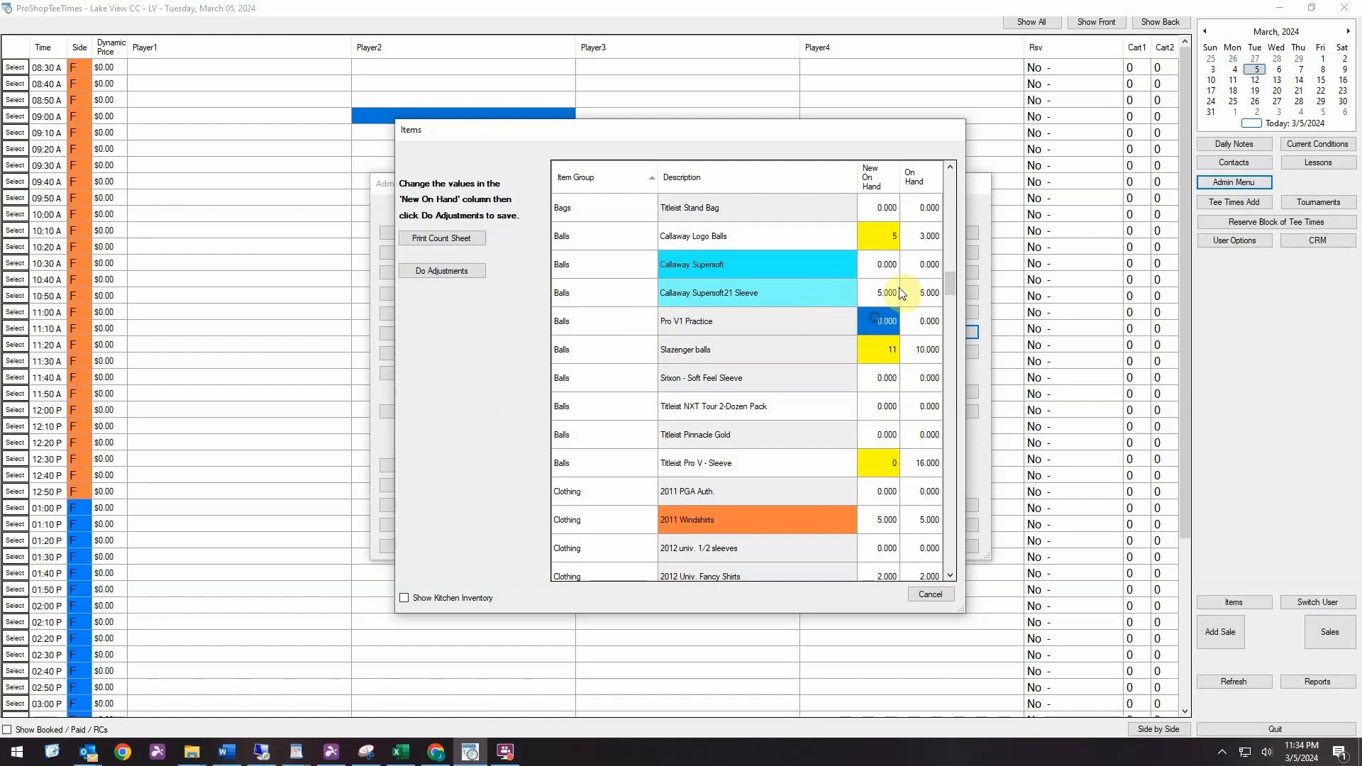
Save the inventory count adjustments, and review and close the Inventory Count Results report
left_click(445, 270)
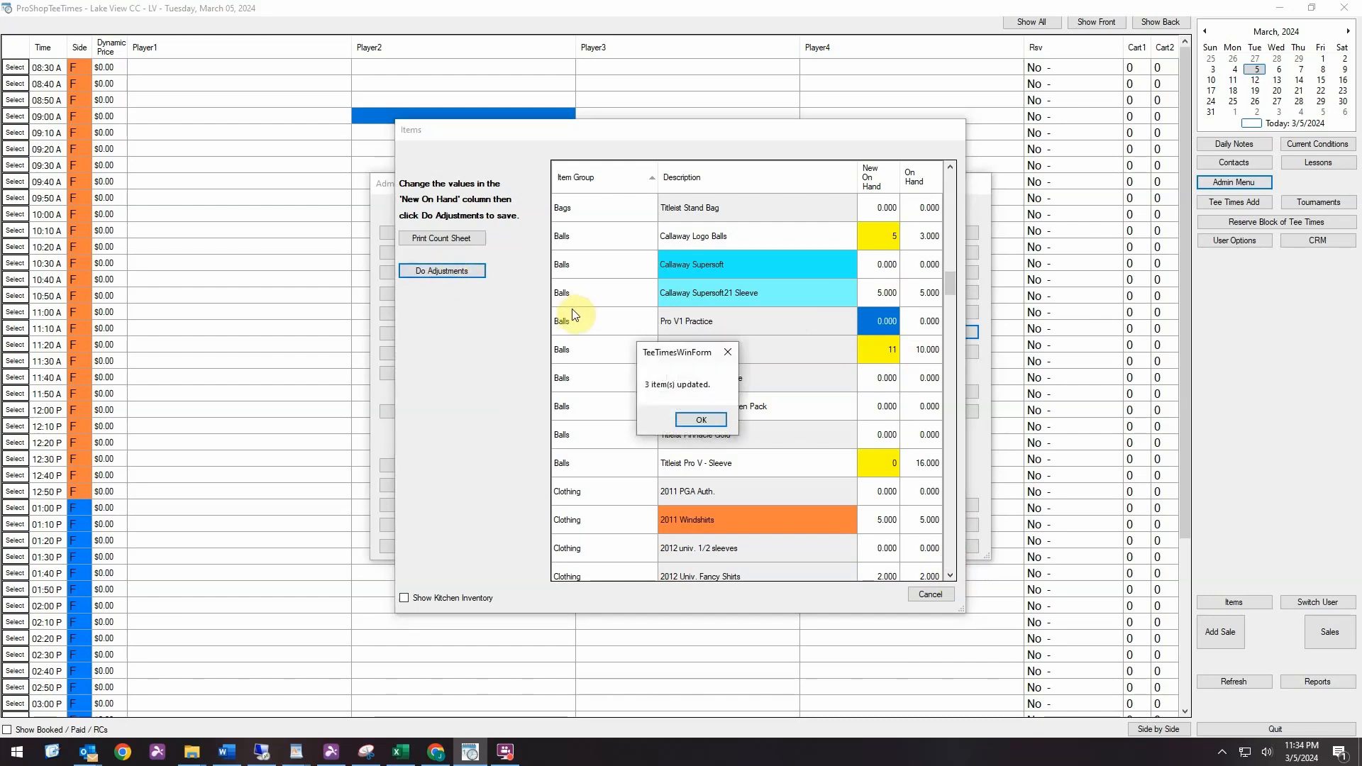
left_click(700, 420)
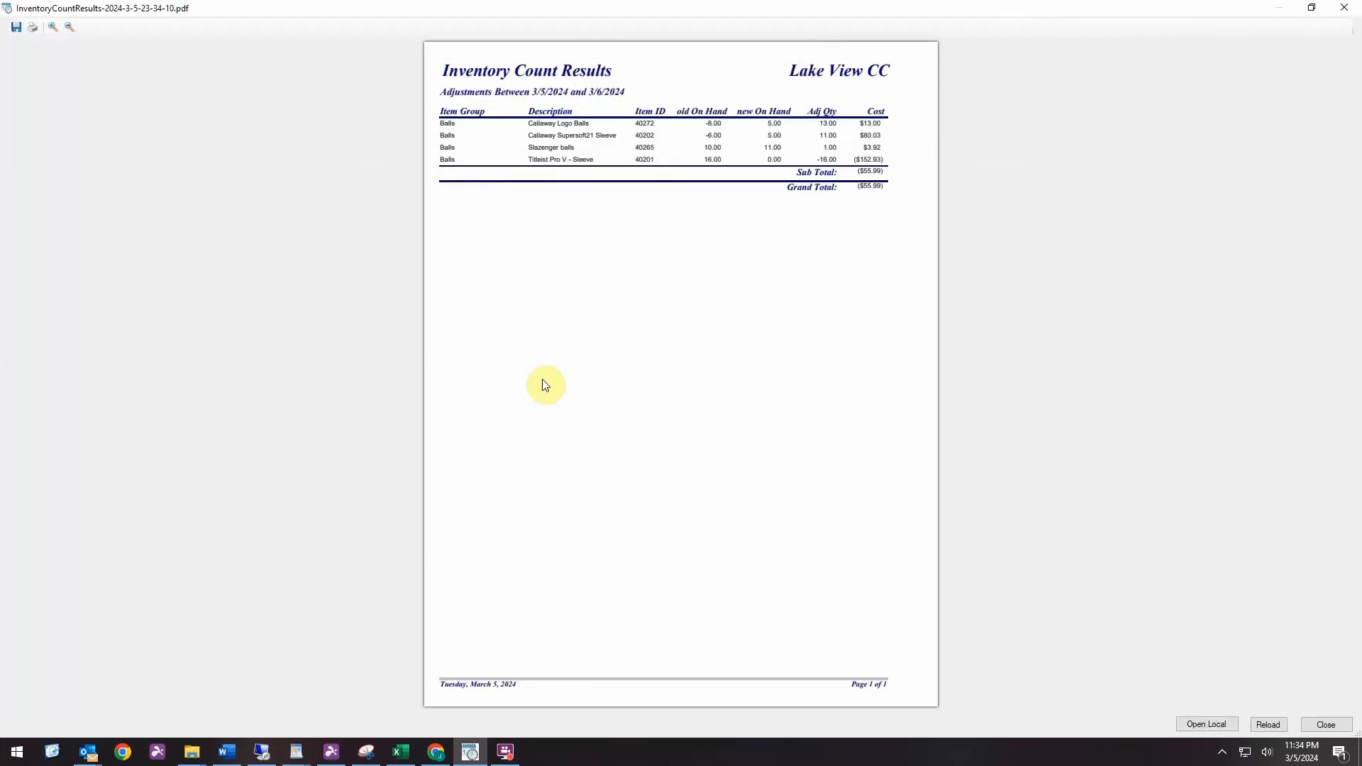
left_click(53, 29)
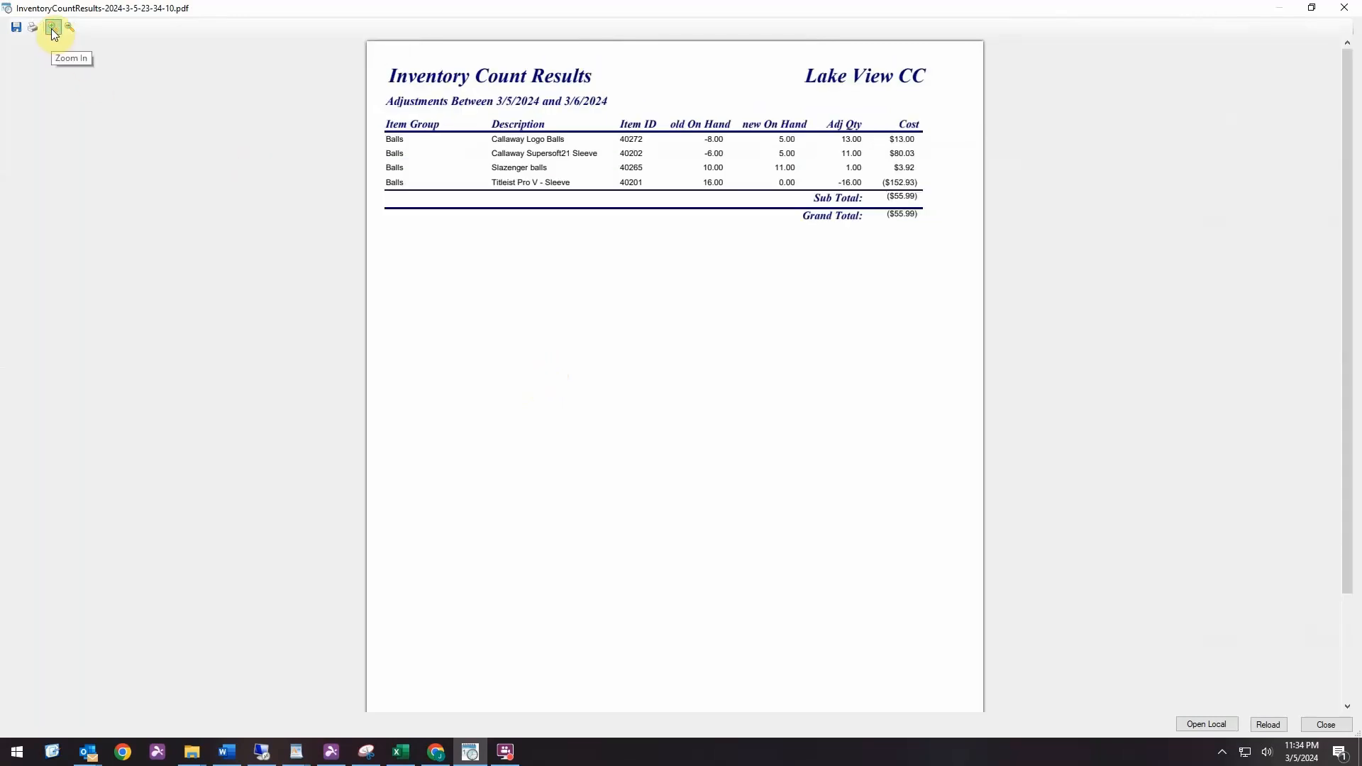
left_click(52, 28)
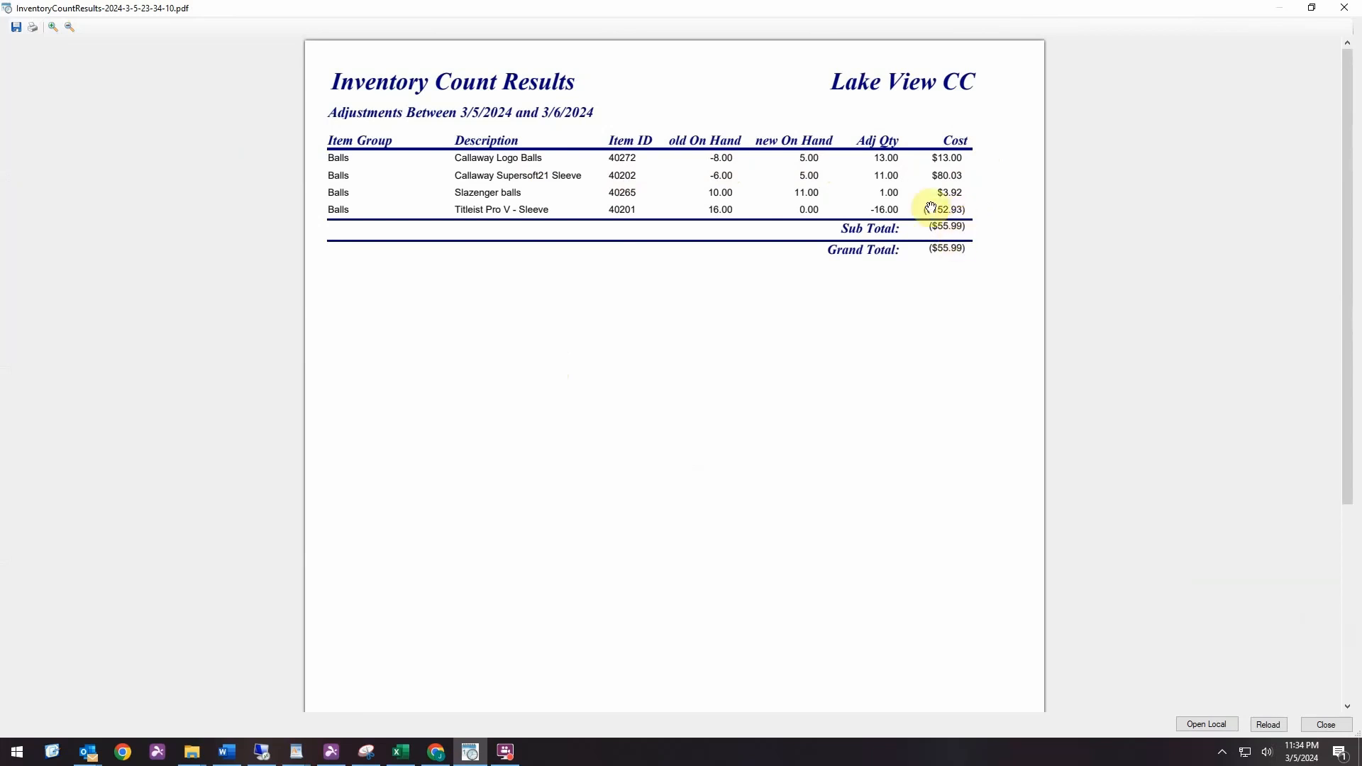
left_click(1323, 725)
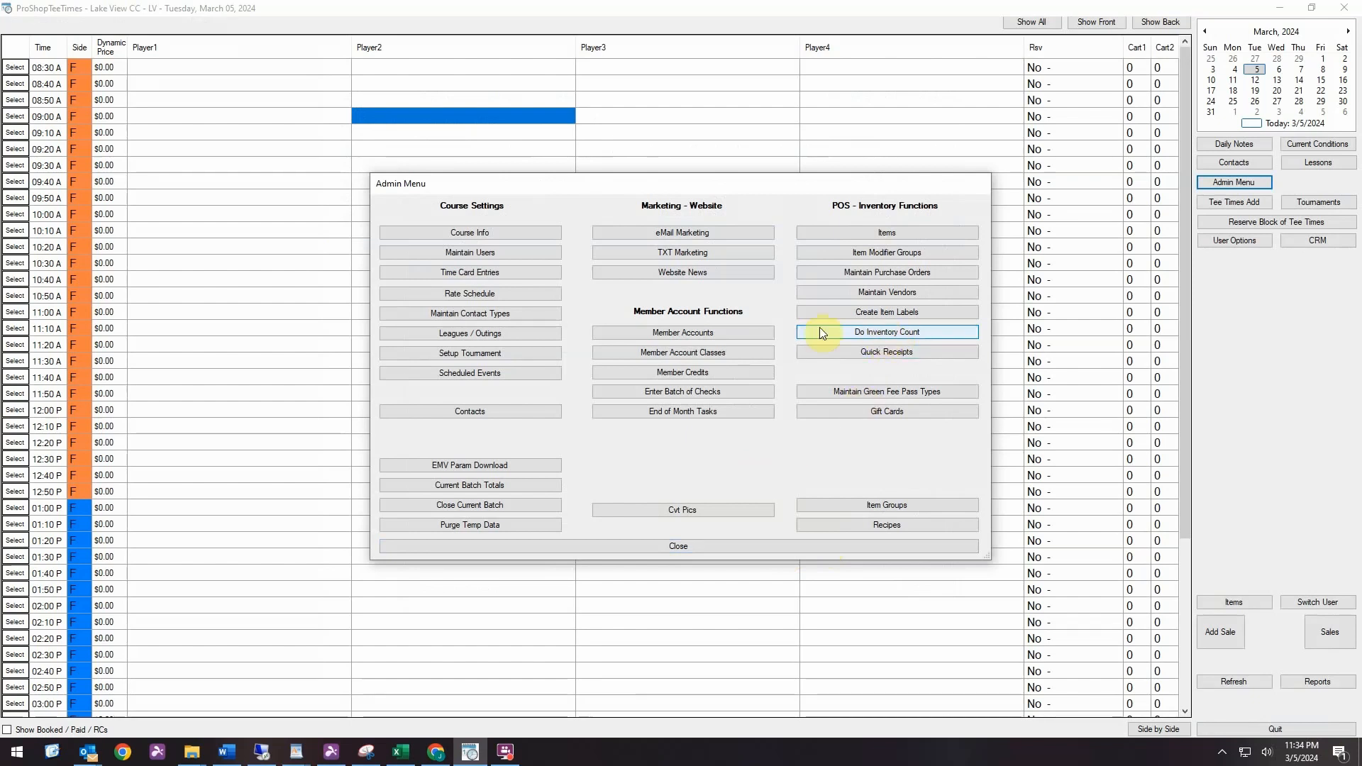
Open the inventory count again from the POS inventory functions
left_click(874, 334)
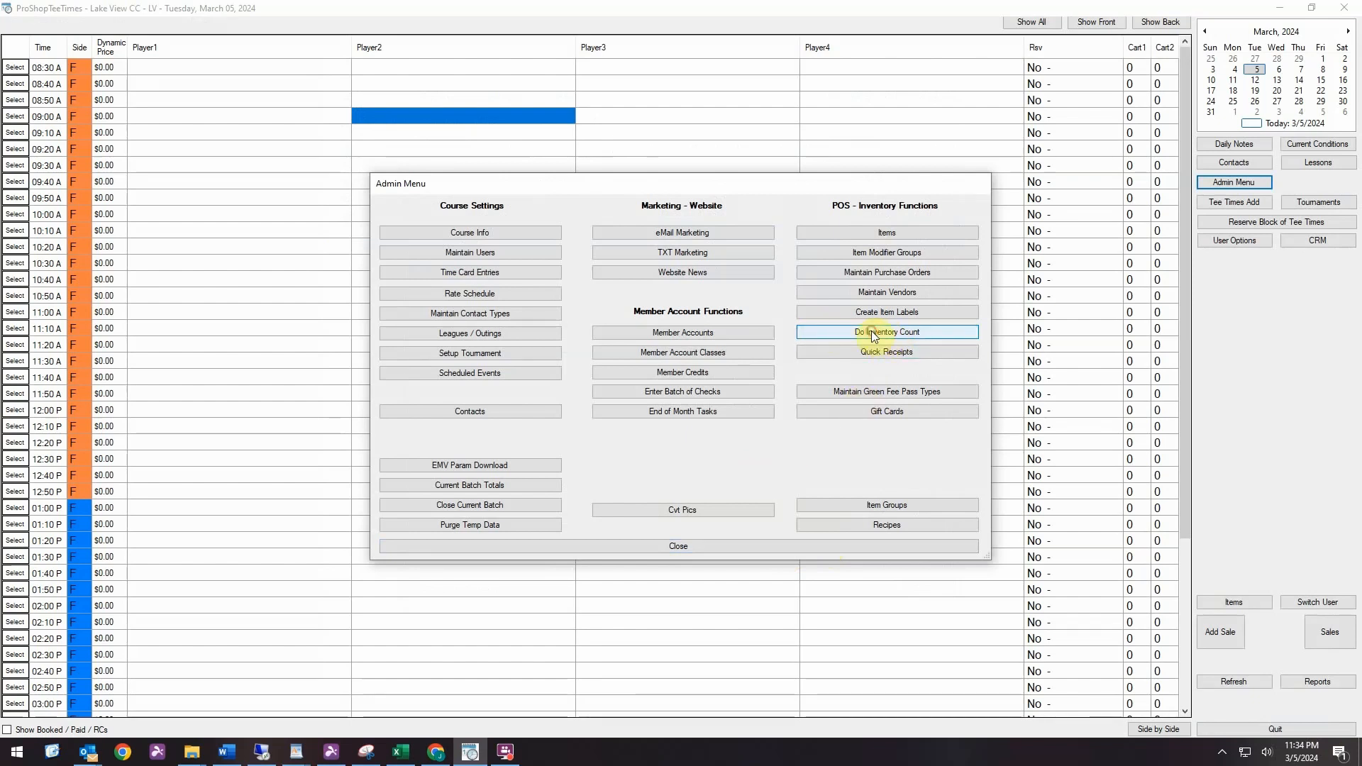